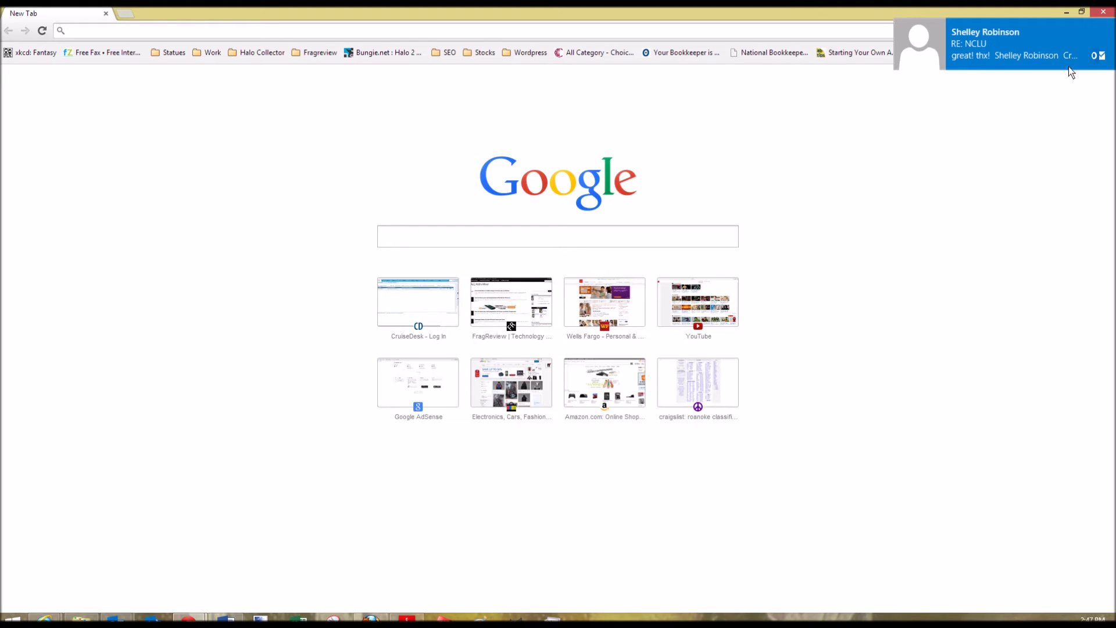
# Dismiss the new-mail notification so Chrome's new tab page is fully visible.
pyautogui.click(1104, 27)
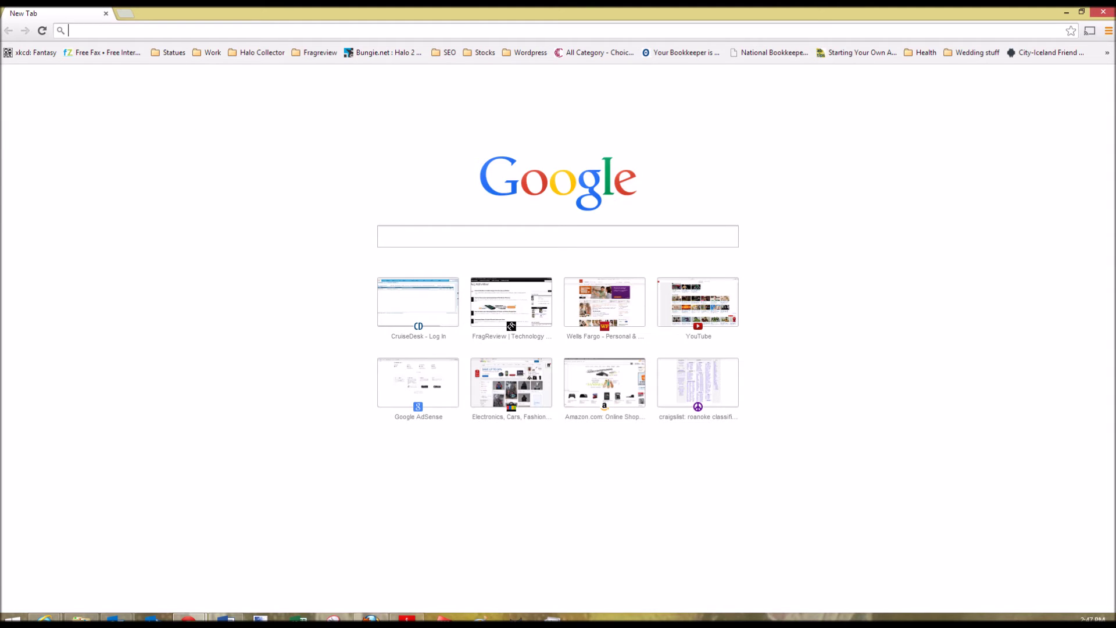
# Launch Task Manager with Ctrl+Shift+Esc and maximize it on the Processes list.
pyautogui.hotkey('ctrl', 'shift', 'Escape')
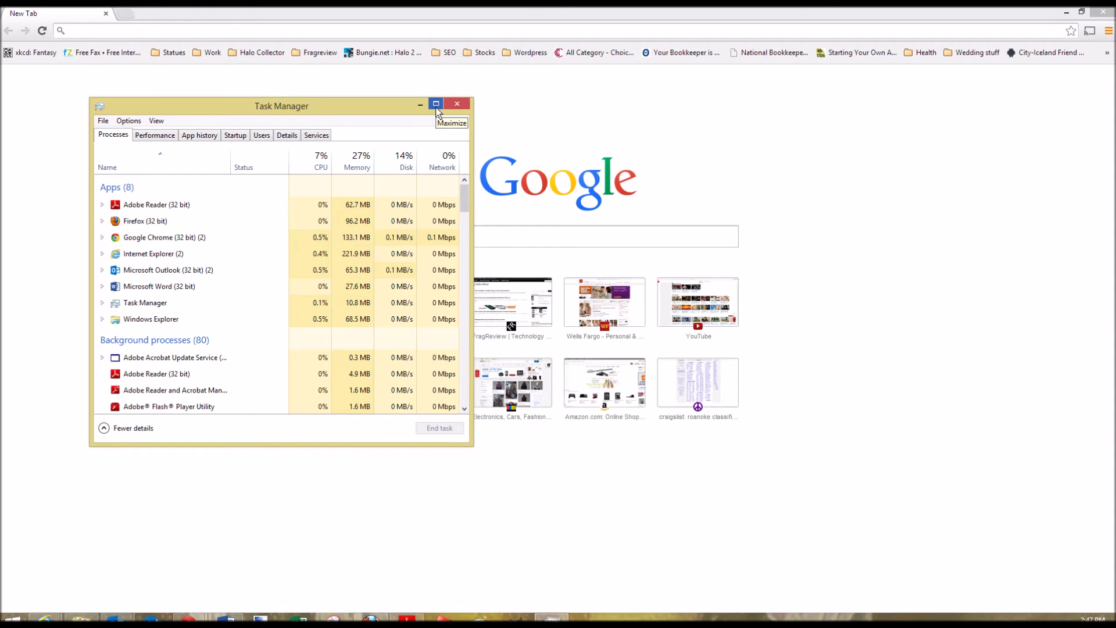
pyautogui.click(438, 105)
pyautogui.click(436, 105)
pyautogui.scroll(-2, 569, 193)
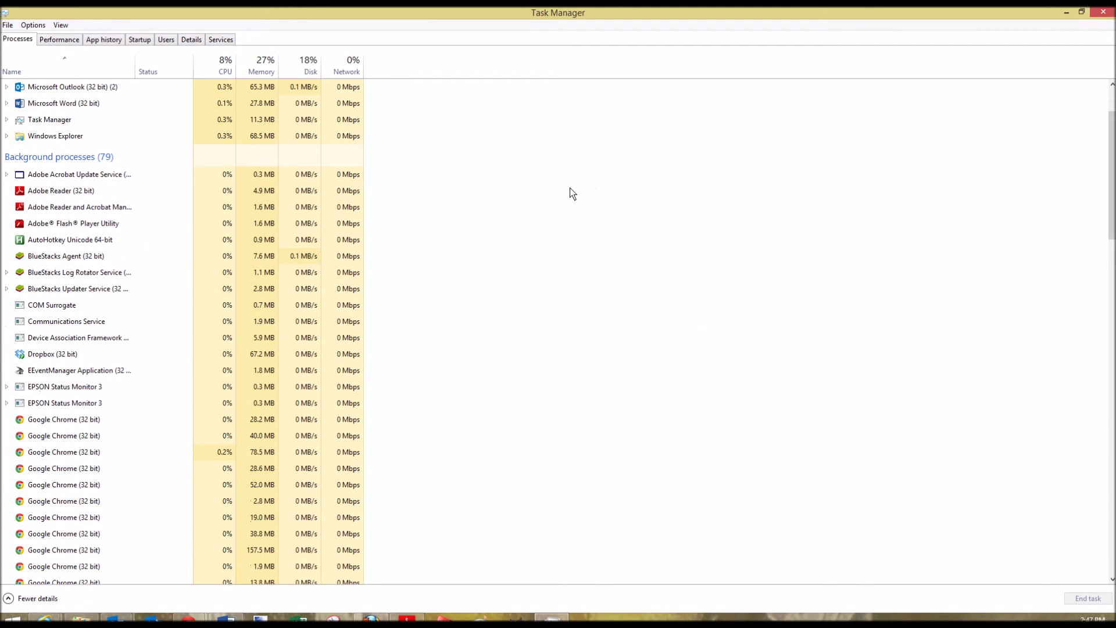
pyautogui.scroll(-1, 588, 215)
pyautogui.scroll(-1, 591, 219)
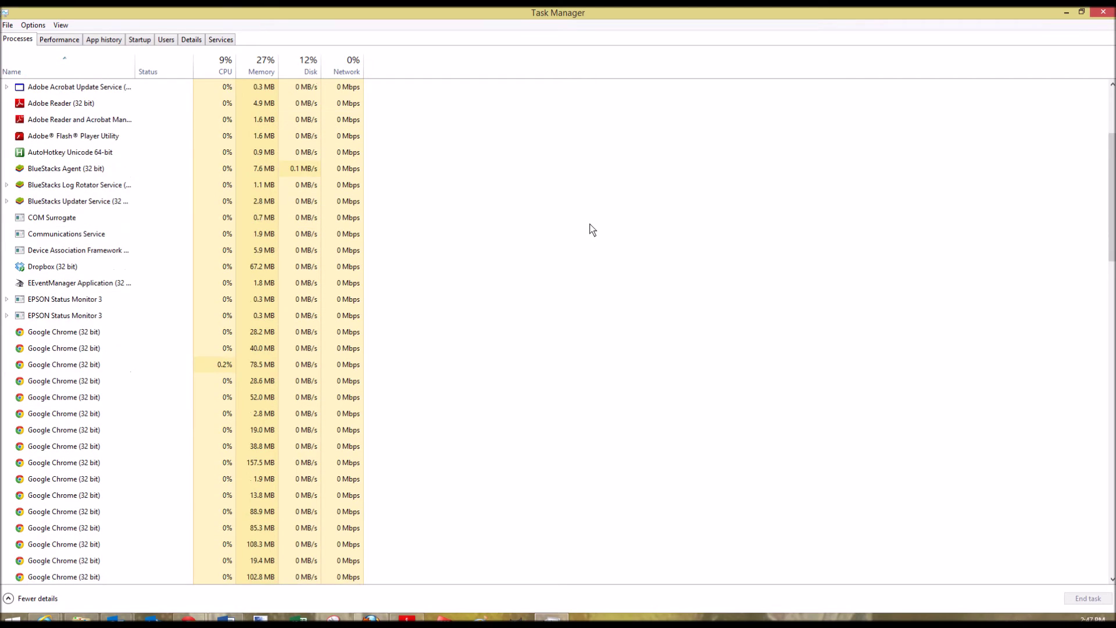
pyautogui.scroll(2, 591, 229)
pyautogui.scroll(2, 593, 232)
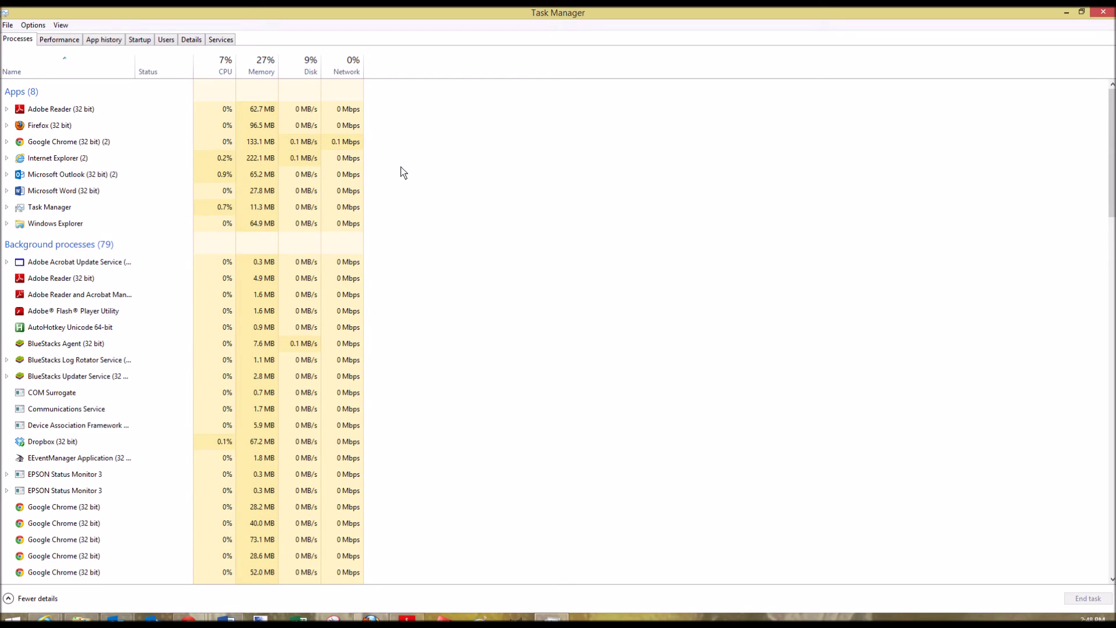
pyautogui.scroll(-1, 375, 166)
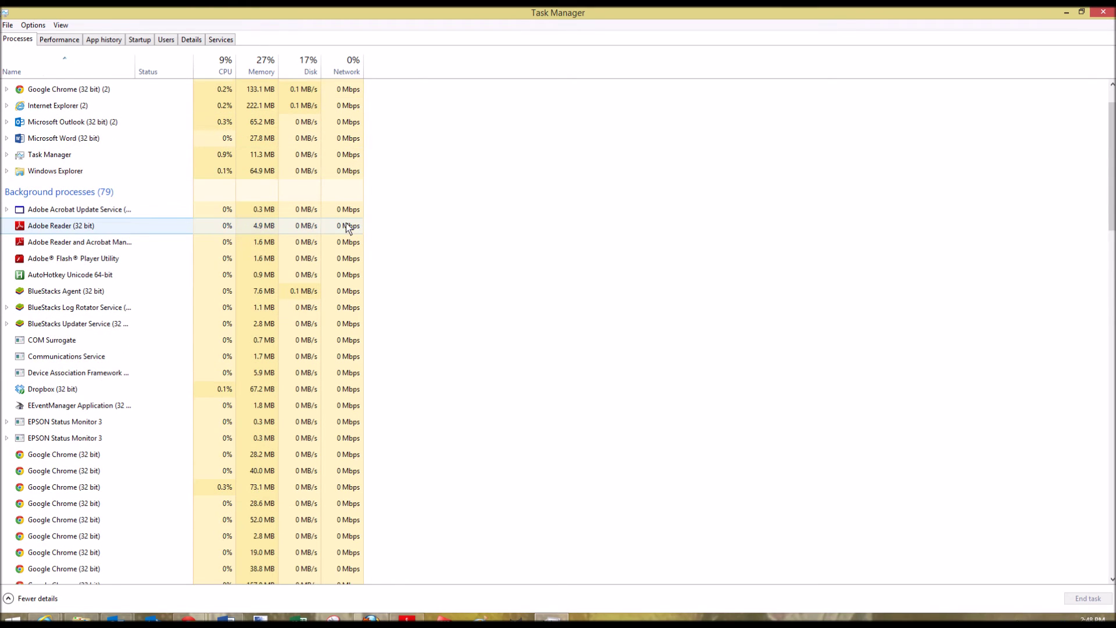
pyautogui.scroll(-1, 353, 223)
pyautogui.scroll(-2, 362, 222)
pyautogui.scroll(-1, 361, 221)
pyautogui.scroll(-1, 349, 206)
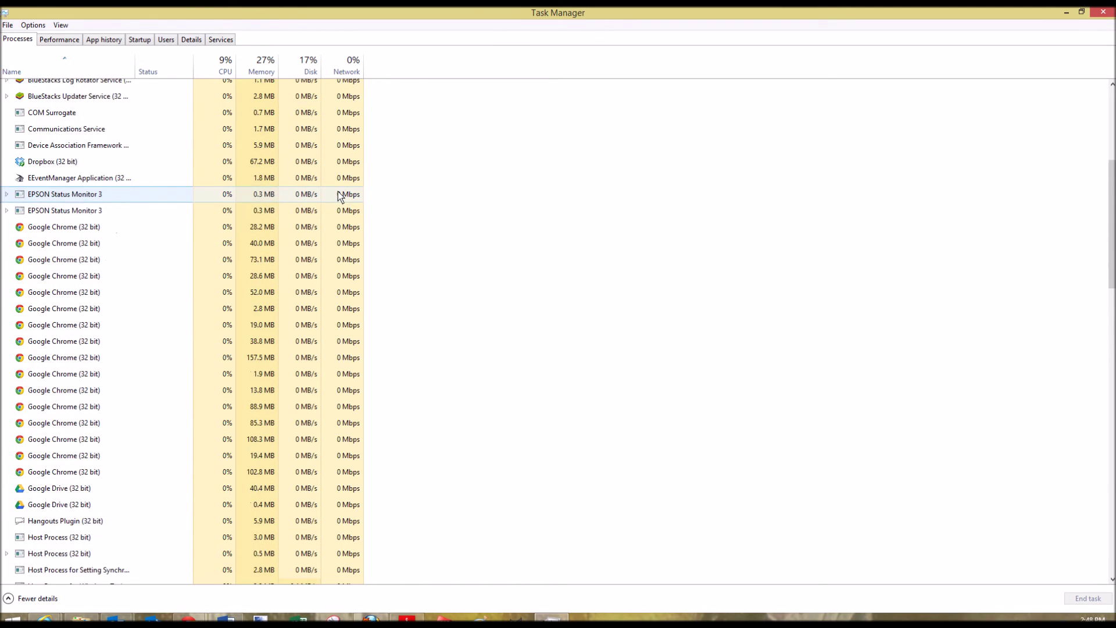
pyautogui.scroll(-3, 339, 194)
pyautogui.scroll(-1, 343, 186)
pyautogui.scroll(-4, 346, 181)
pyautogui.scroll(-1, 347, 181)
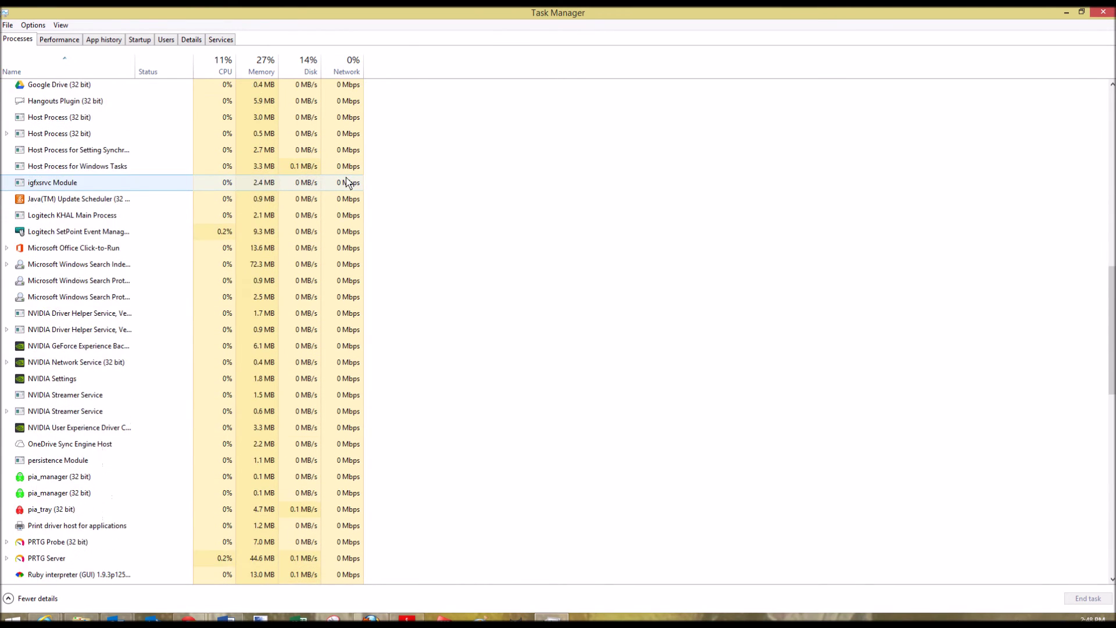
pyautogui.scroll(-1, 346, 181)
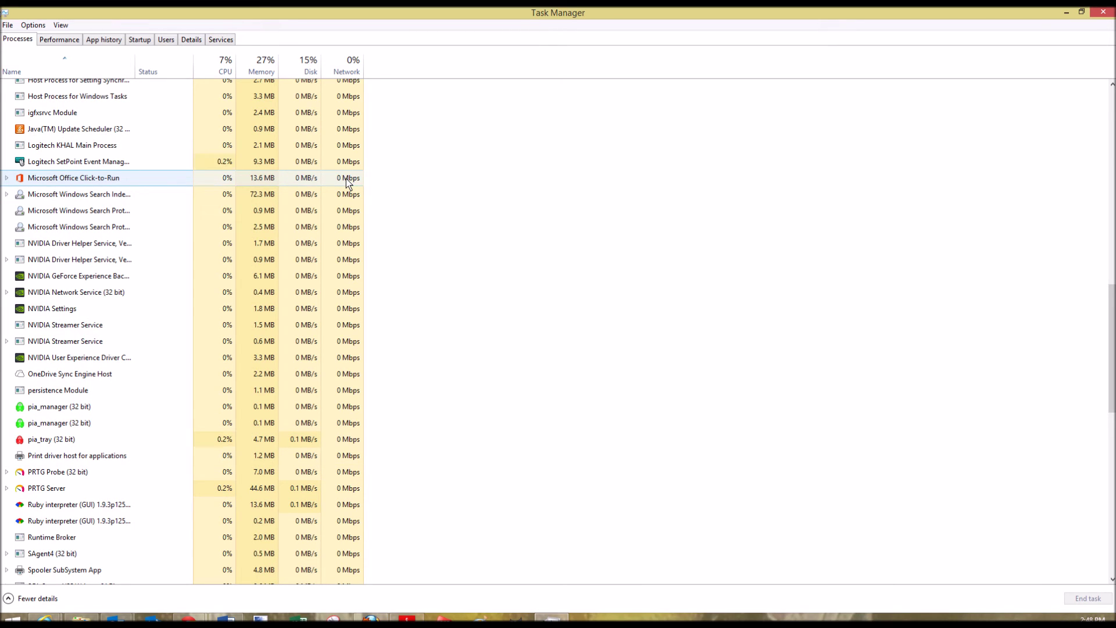
pyautogui.scroll(-1, 372, 177)
pyautogui.scroll(-1, 372, 176)
pyautogui.scroll(-1, 375, 183)
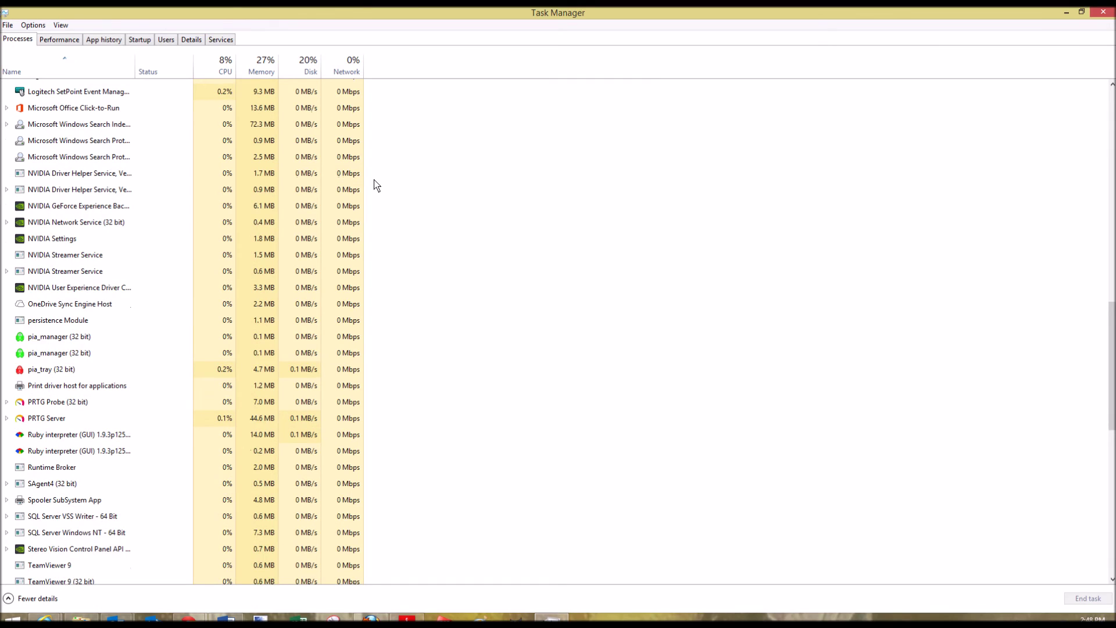
pyautogui.scroll(-1, 374, 186)
pyautogui.scroll(-1, 374, 186)
pyautogui.scroll(-2, 375, 186)
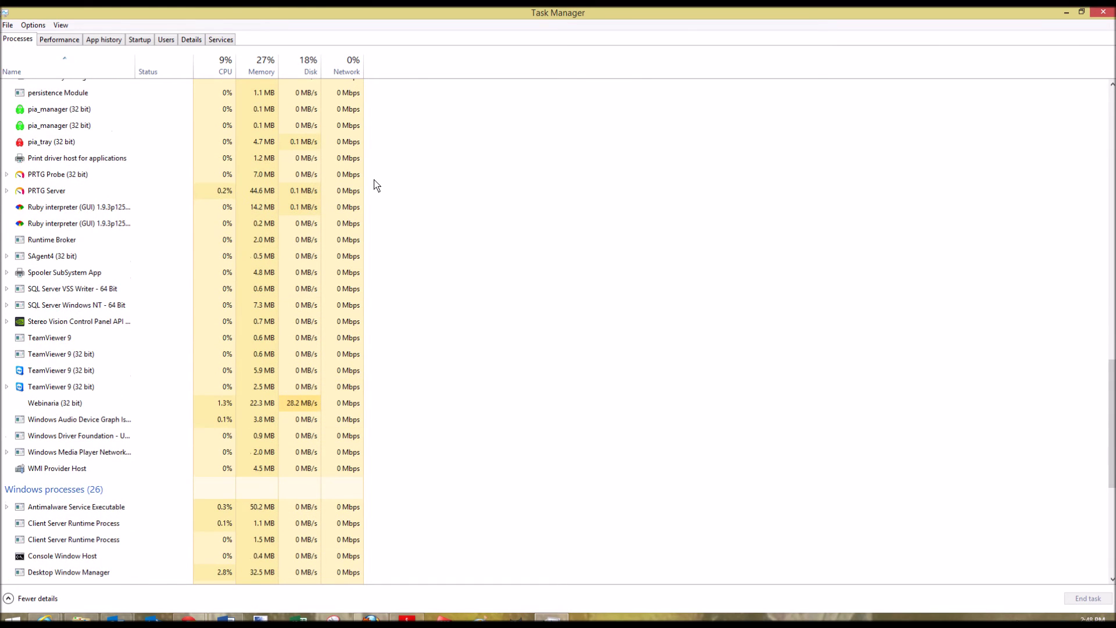
pyautogui.scroll(-1, 374, 180)
pyautogui.scroll(-2, 374, 179)
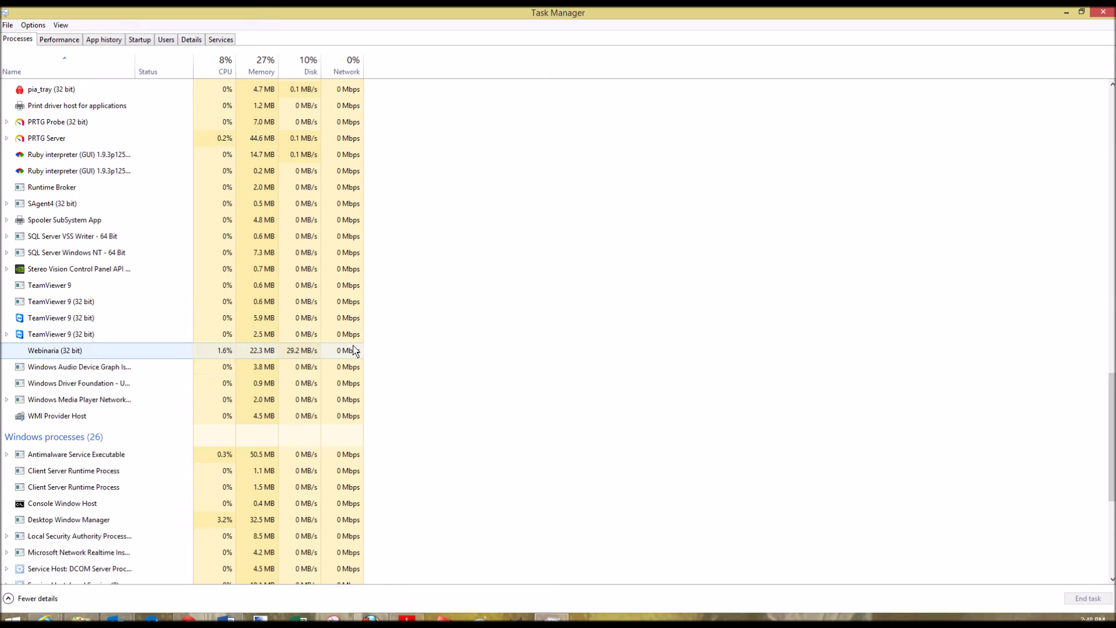
pyautogui.scroll(-2, 352, 350)
pyautogui.scroll(-2, 339, 344)
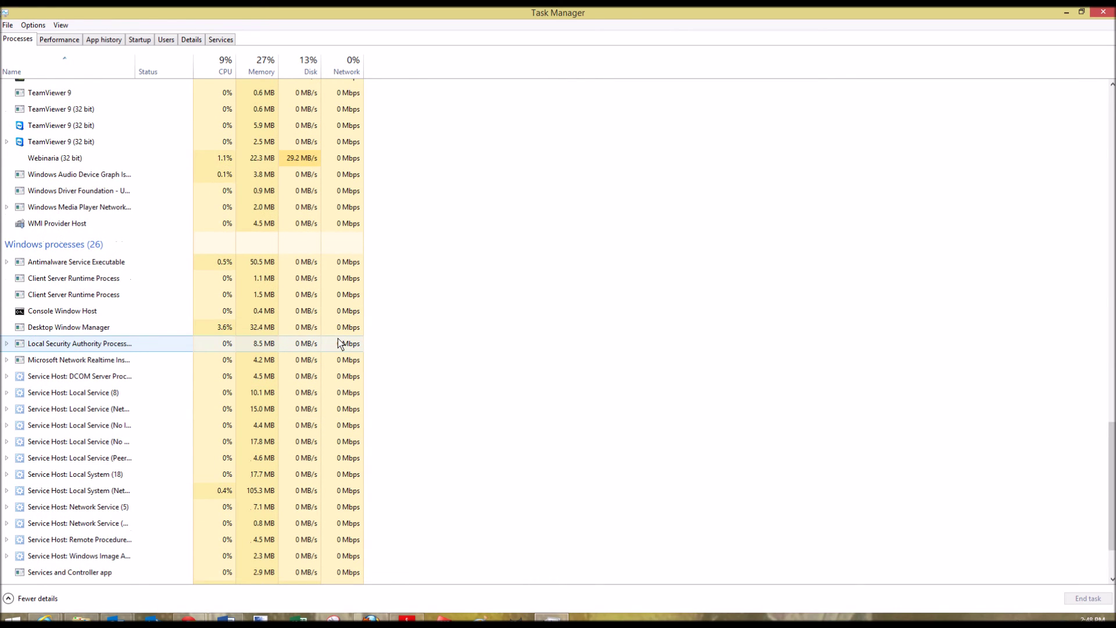
pyautogui.scroll(-2, 339, 343)
pyautogui.scroll(5, 413, 369)
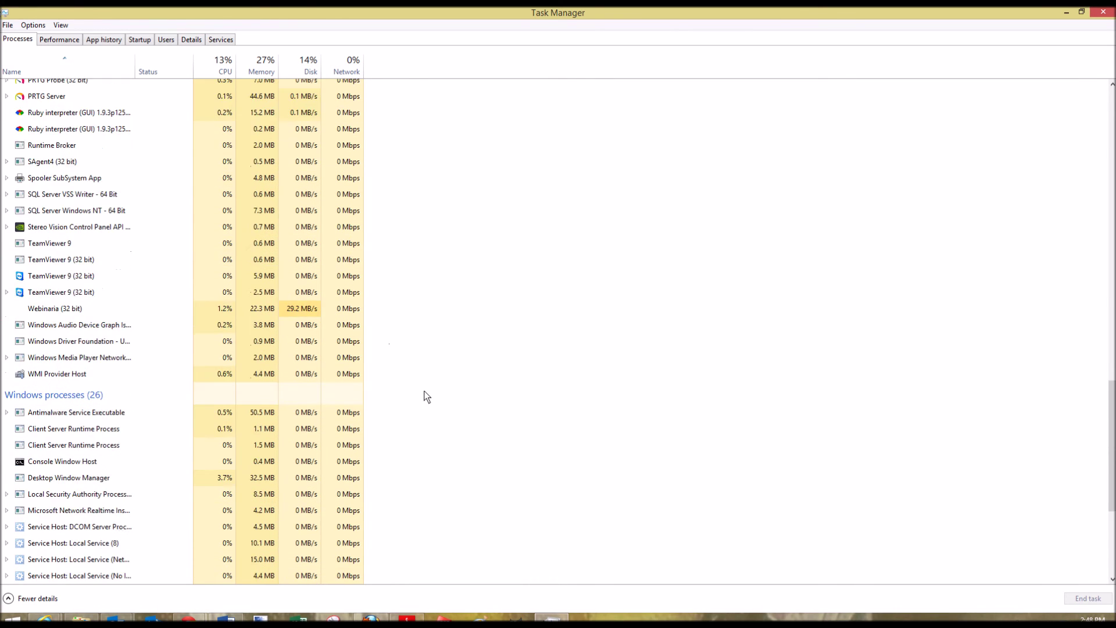
pyautogui.scroll(2, 424, 393)
pyautogui.scroll(2, 426, 427)
pyautogui.scroll(2, 426, 446)
pyautogui.scroll(4, 428, 445)
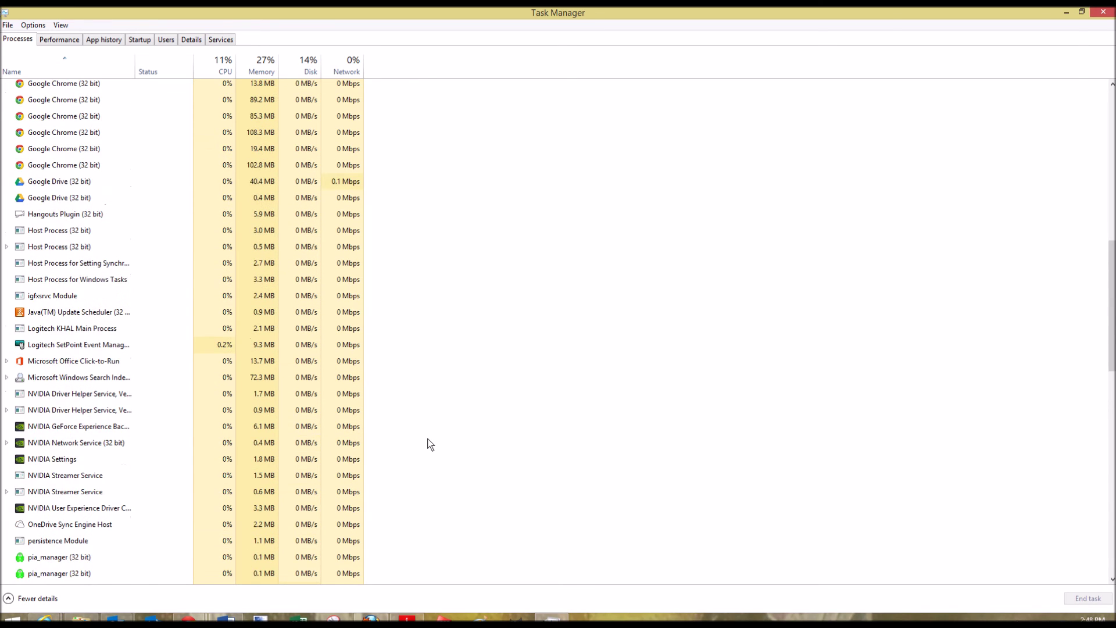
pyautogui.scroll(2, 427, 445)
pyautogui.scroll(1, 427, 445)
pyautogui.scroll(3, 428, 445)
pyautogui.scroll(2, 427, 445)
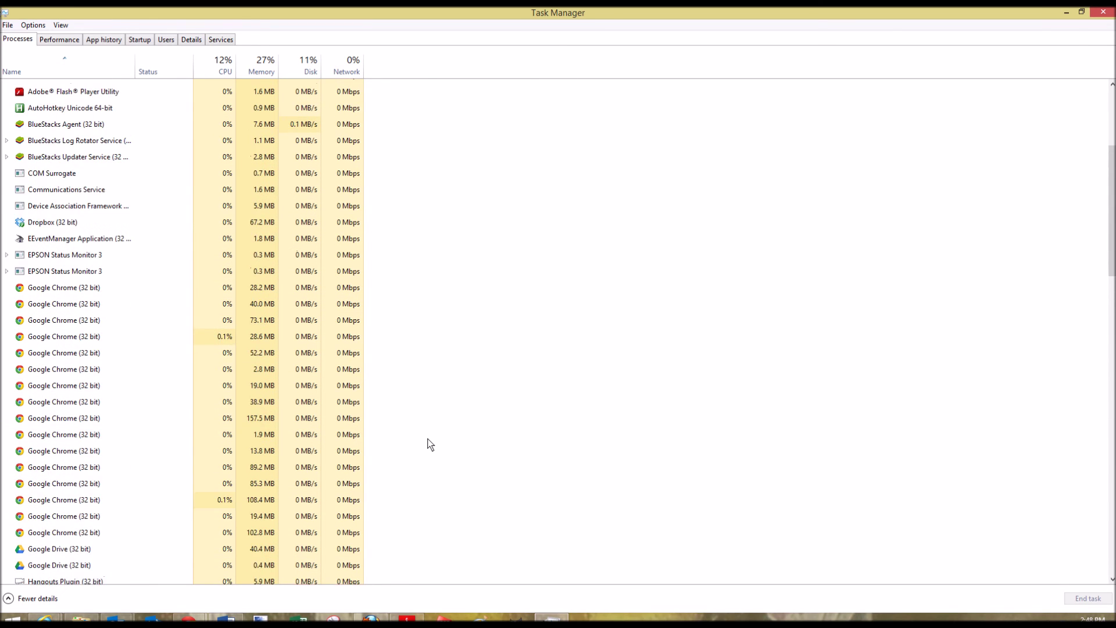
pyautogui.scroll(3, 427, 445)
pyautogui.scroll(2, 426, 440)
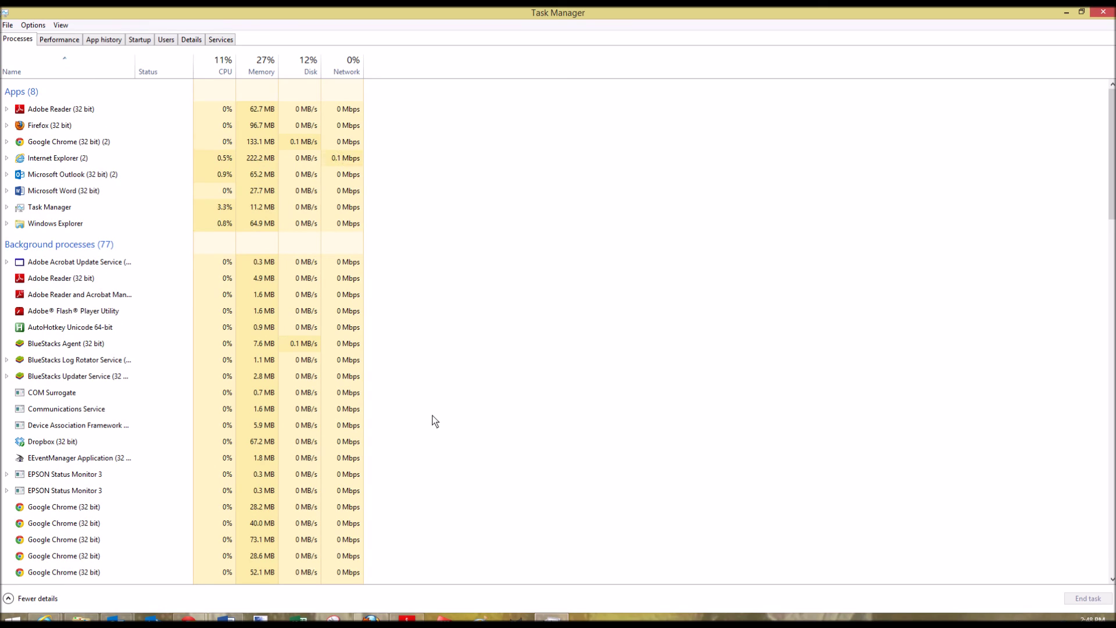